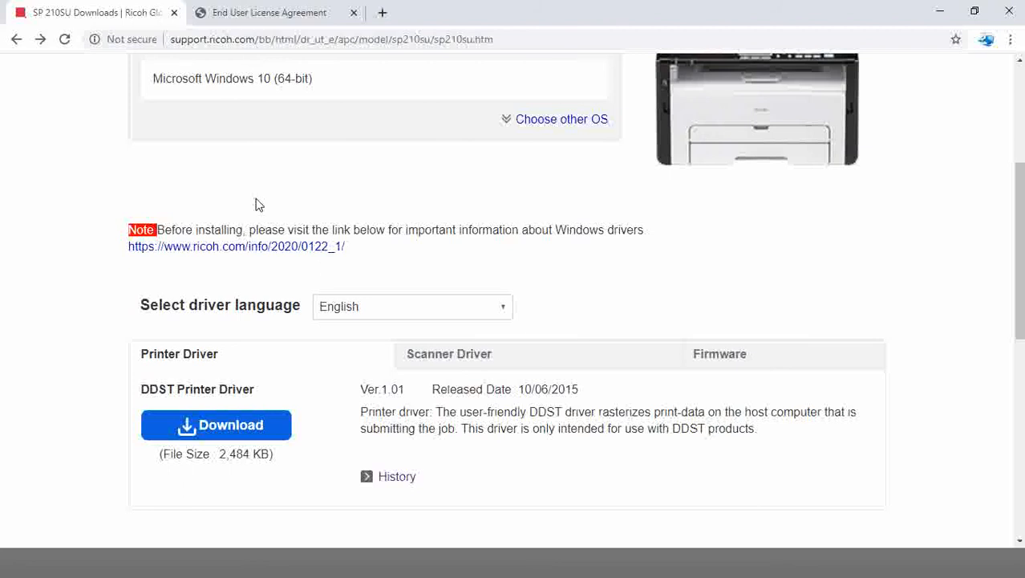
# Accept the notice on the End User License Agreement page to start downloading the DDST printer driver
pyautogui.click(266, 12)
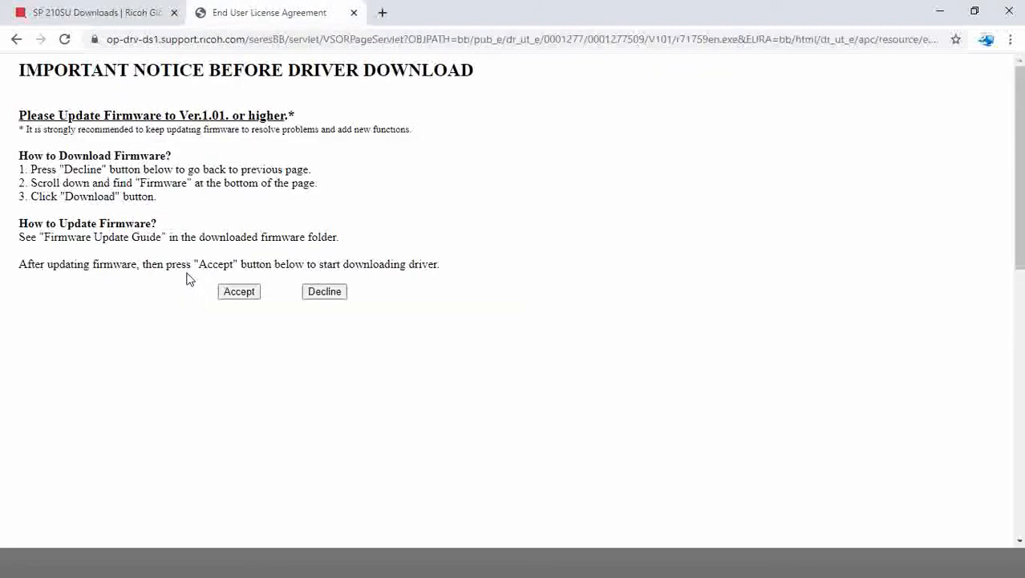
pyautogui.click(230, 296)
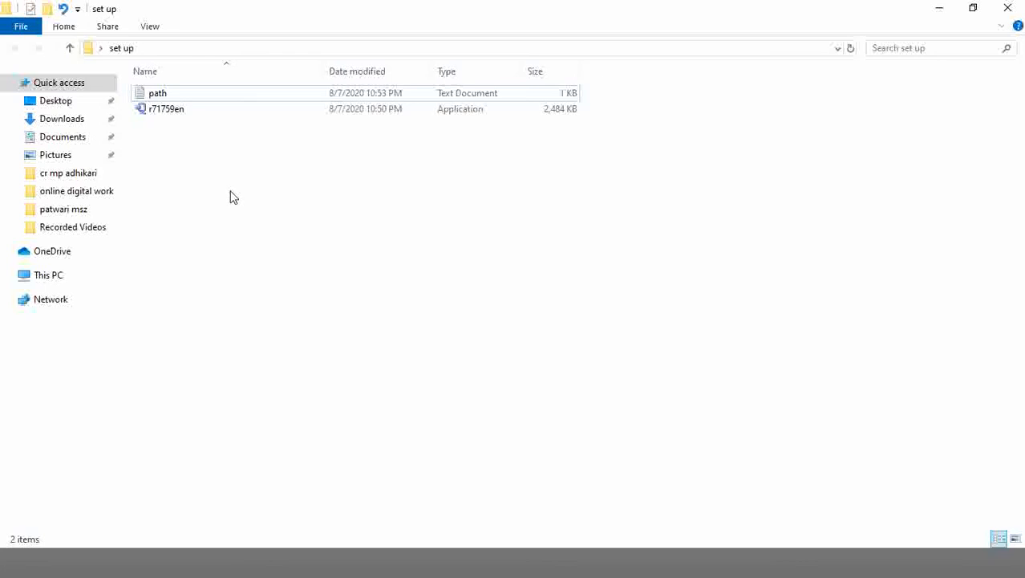
# Run the r71759en self-extractor from the set up folder, unzip its files to c:\temp\r71759en, and close the extractor
pyautogui.click(184, 119)
pyautogui.doubleClick(184, 119)
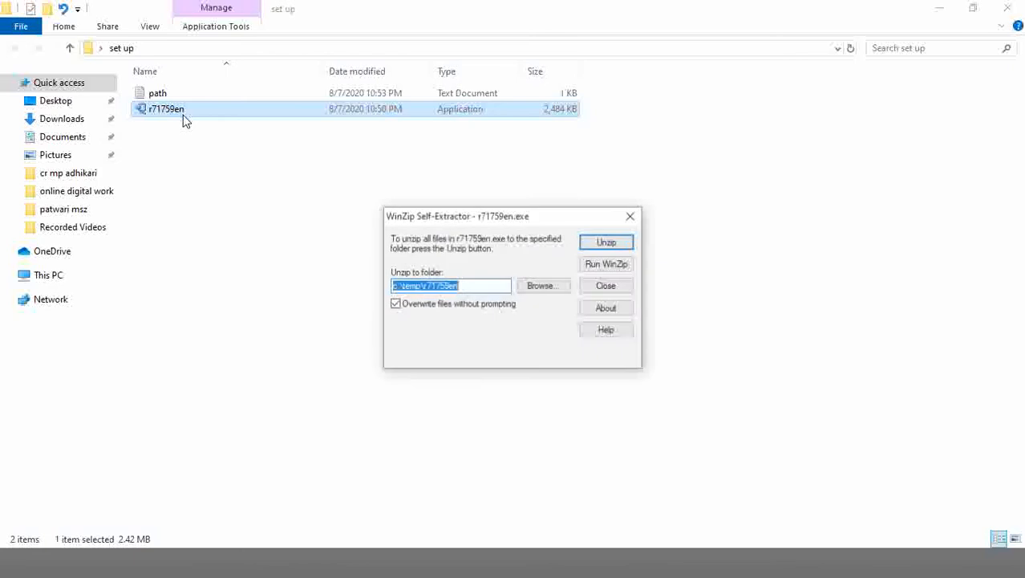
pyautogui.click(610, 244)
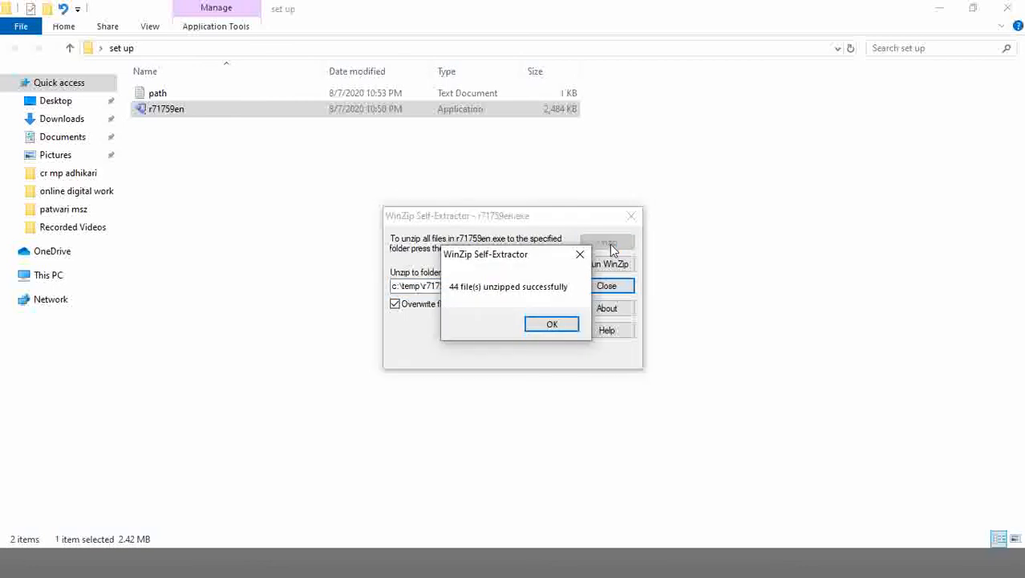
pyautogui.click(550, 323)
pyautogui.click(598, 287)
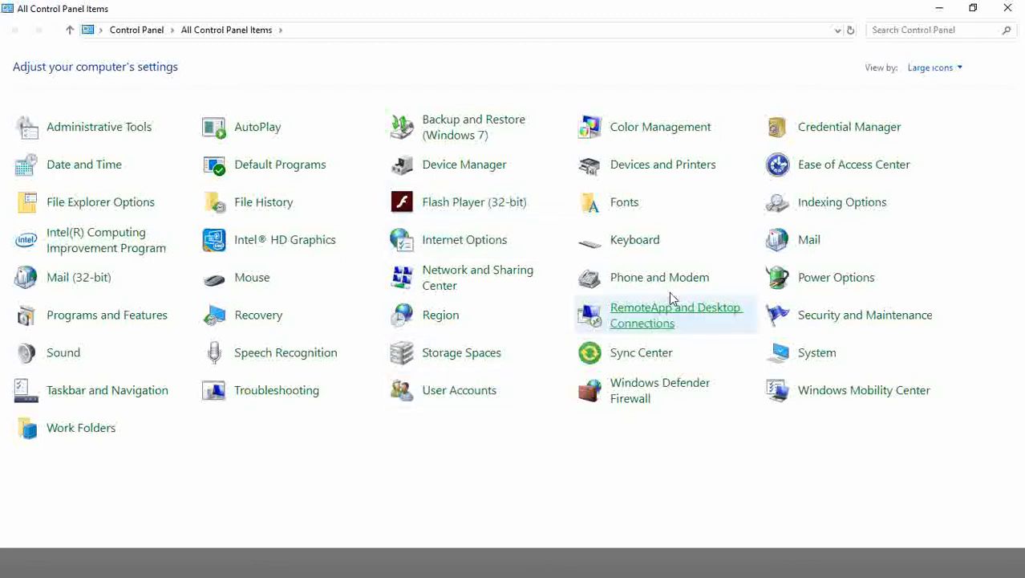
# Start adding a local printer with manual settings from Devices and Printers, using the existing port LPT1: (Printer Port)
pyautogui.click(695, 170)
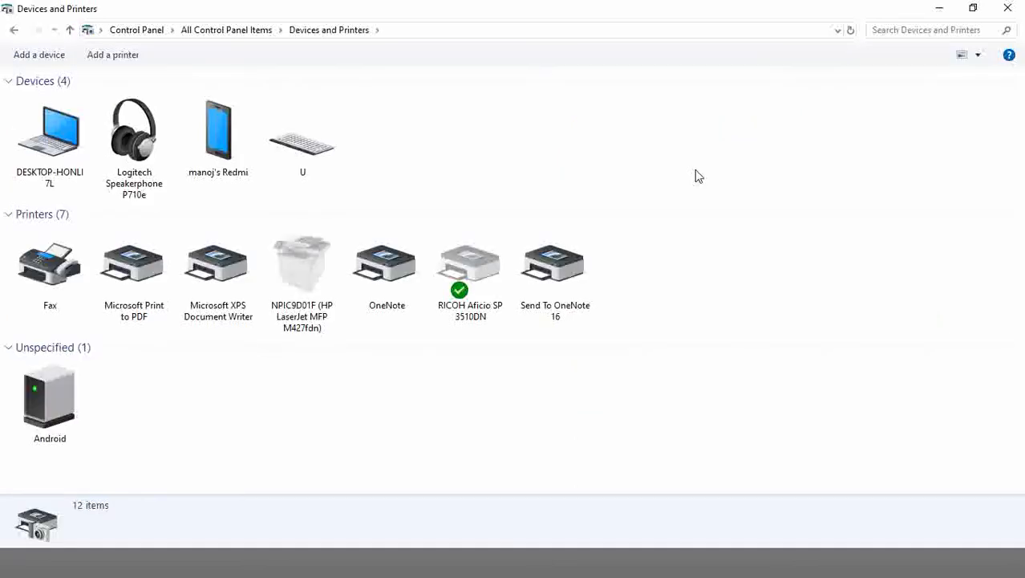
pyautogui.click(105, 57)
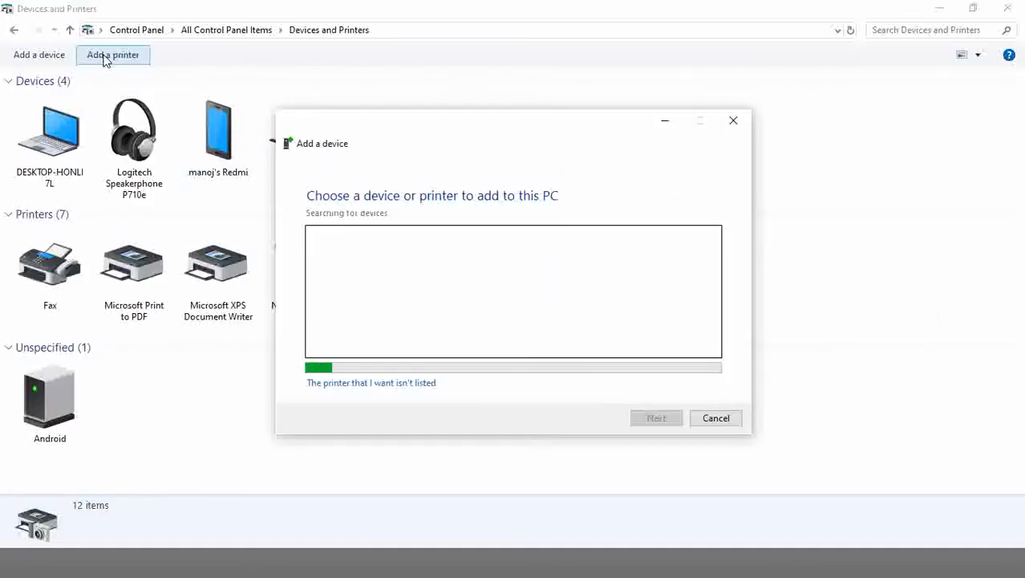
pyautogui.click(371, 382)
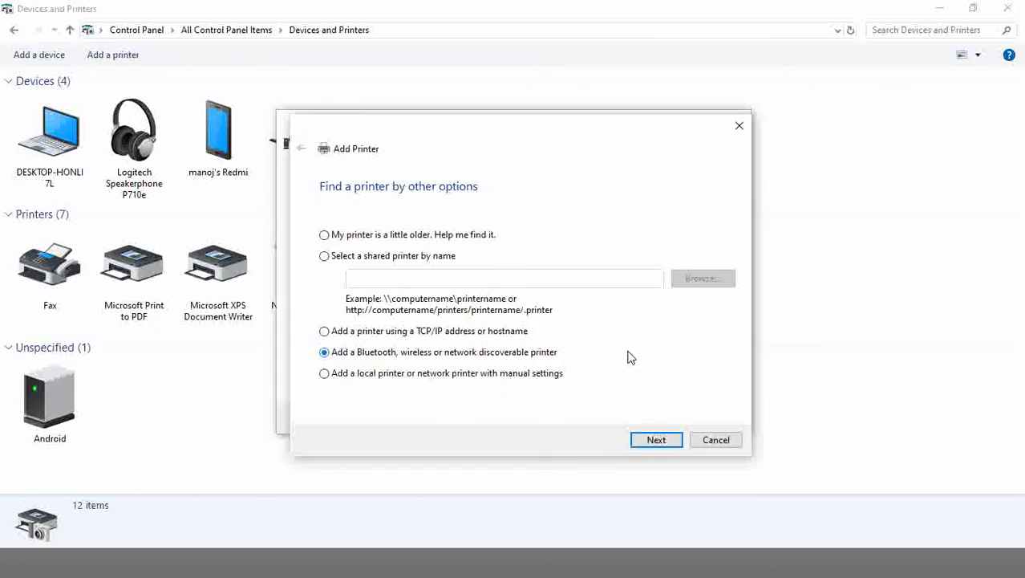
pyautogui.click(384, 380)
pyautogui.click(656, 443)
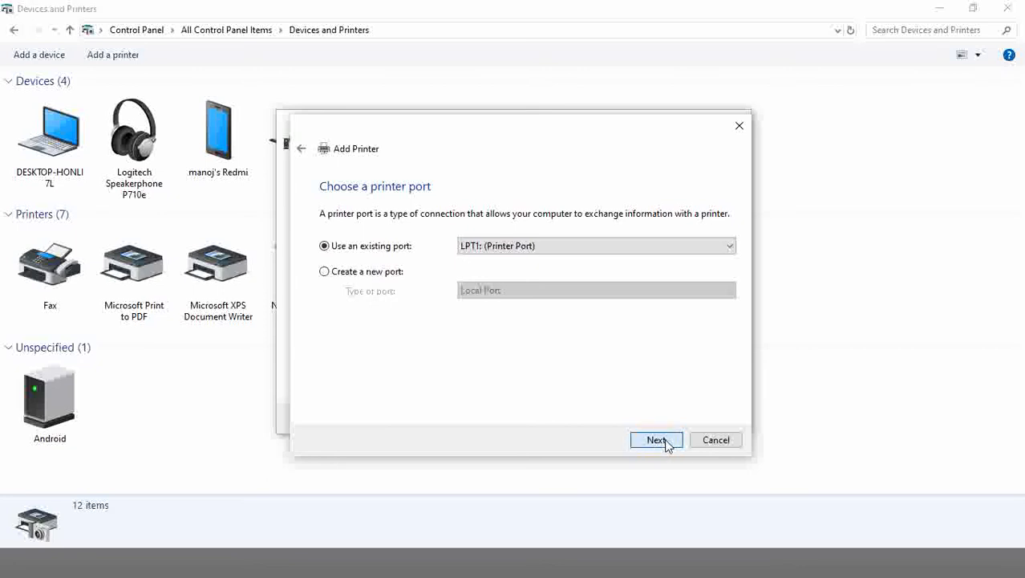
pyautogui.click(667, 445)
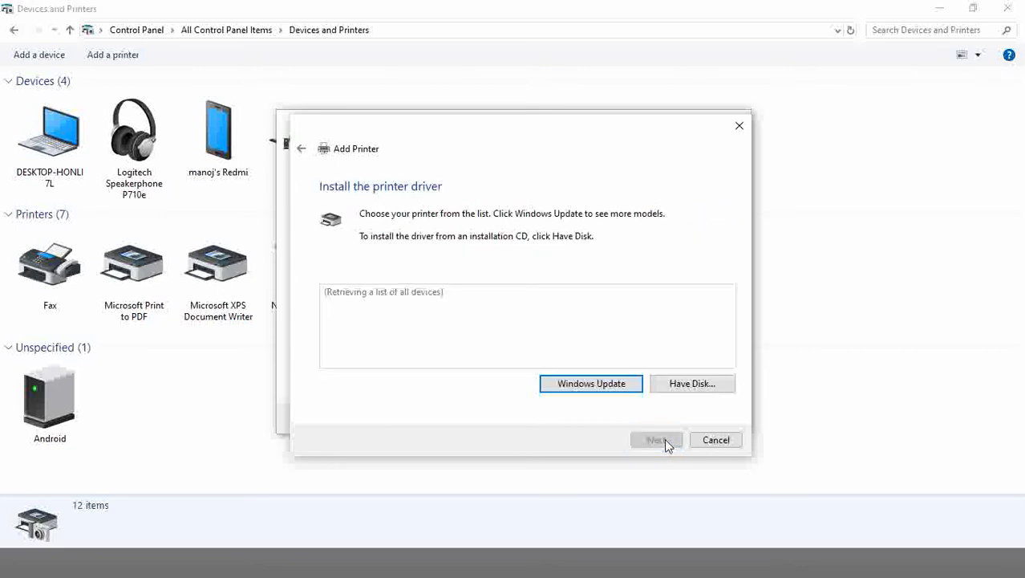
# Choose to install the driver from disk and browse to the Temp folder on the ACER (C:) drive
pyautogui.click(686, 388)
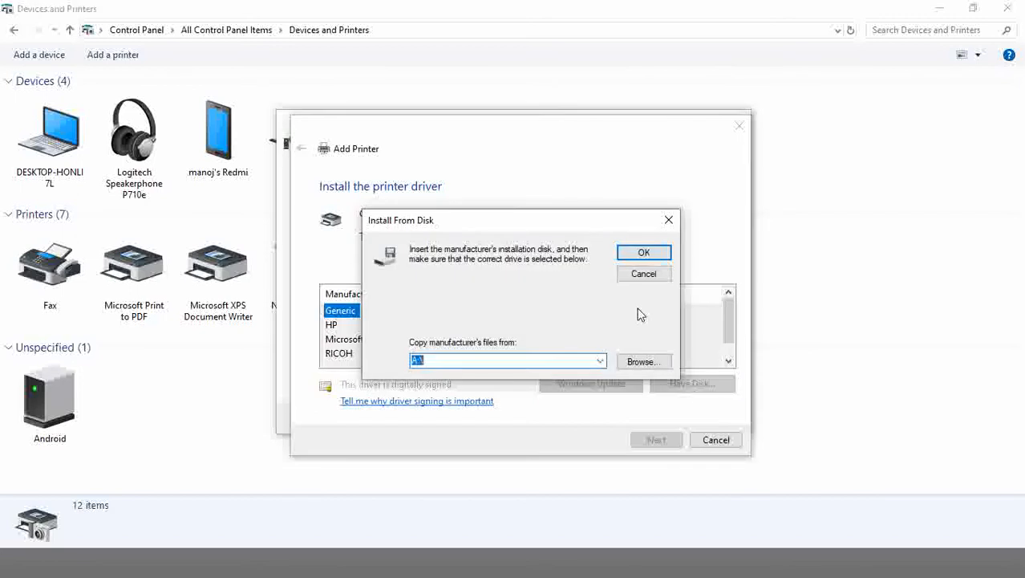
pyautogui.click(641, 362)
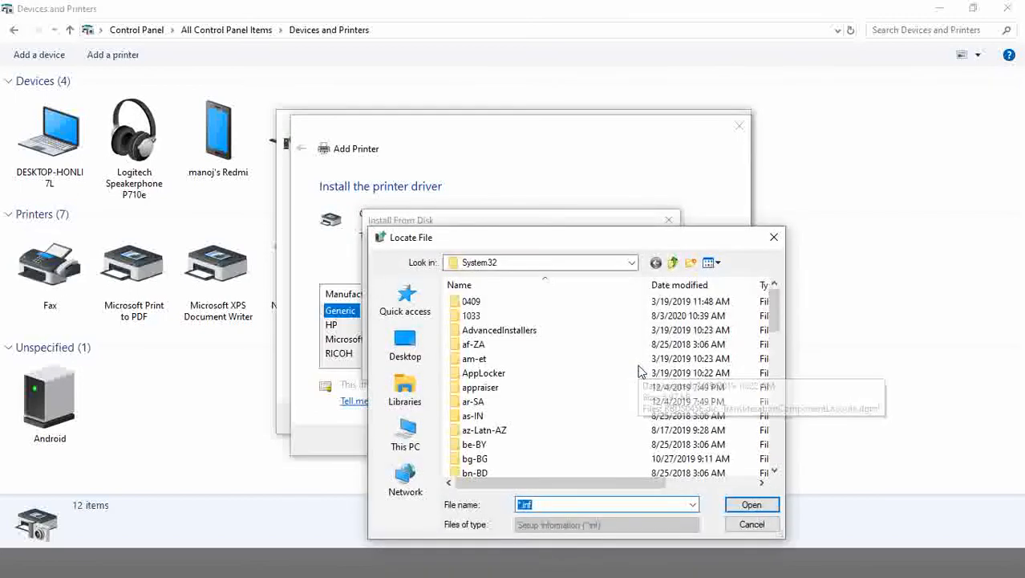
pyautogui.click(418, 442)
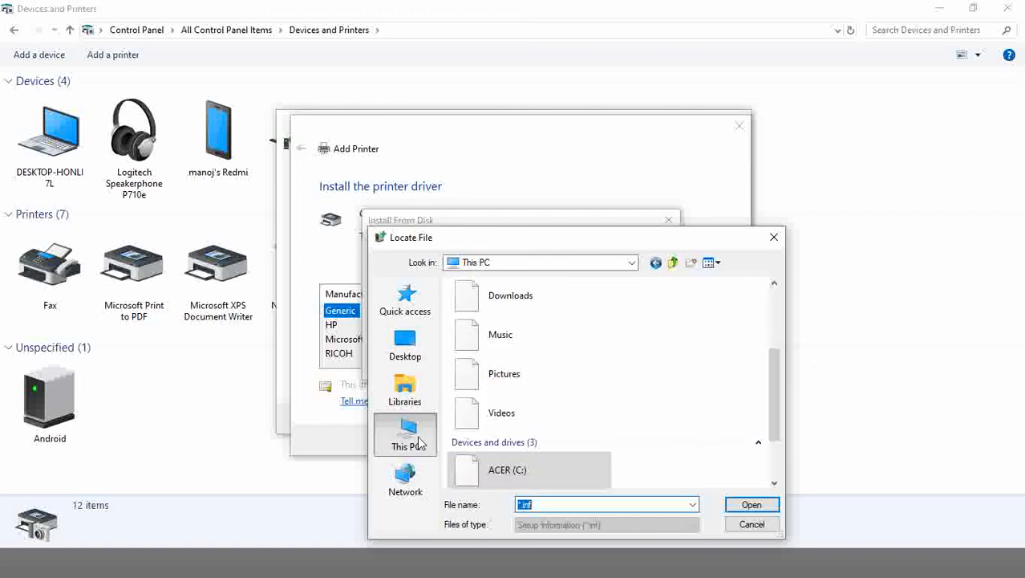
pyautogui.doubleClick(558, 478)
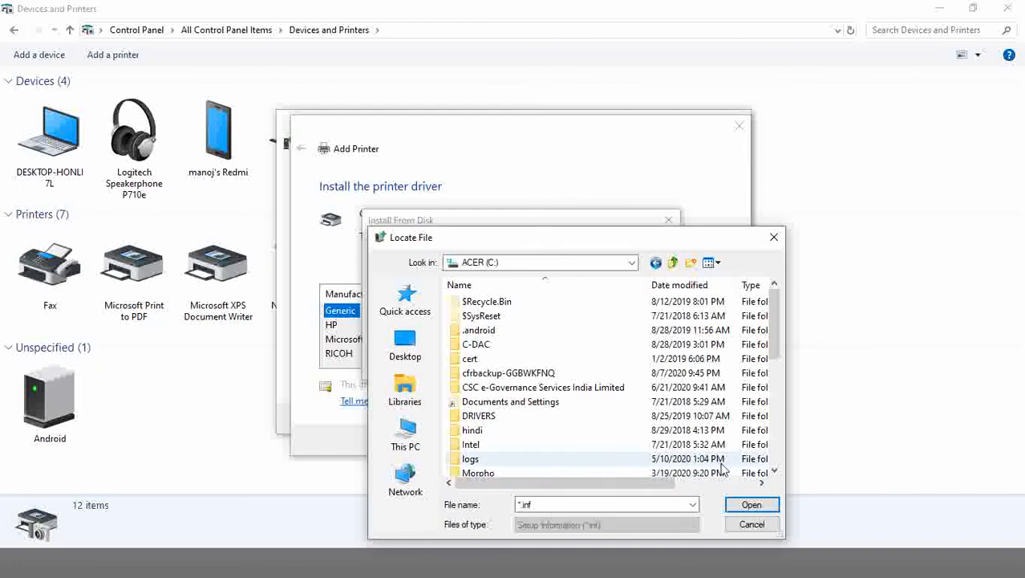
pyautogui.click(775, 472)
pyautogui.click(774, 472)
pyautogui.click(774, 471)
pyautogui.click(775, 472)
pyautogui.click(774, 472)
pyautogui.click(774, 472)
pyautogui.click(774, 472)
pyautogui.click(774, 472)
pyautogui.click(774, 472)
pyautogui.click(774, 472)
pyautogui.click(774, 472)
pyautogui.click(775, 472)
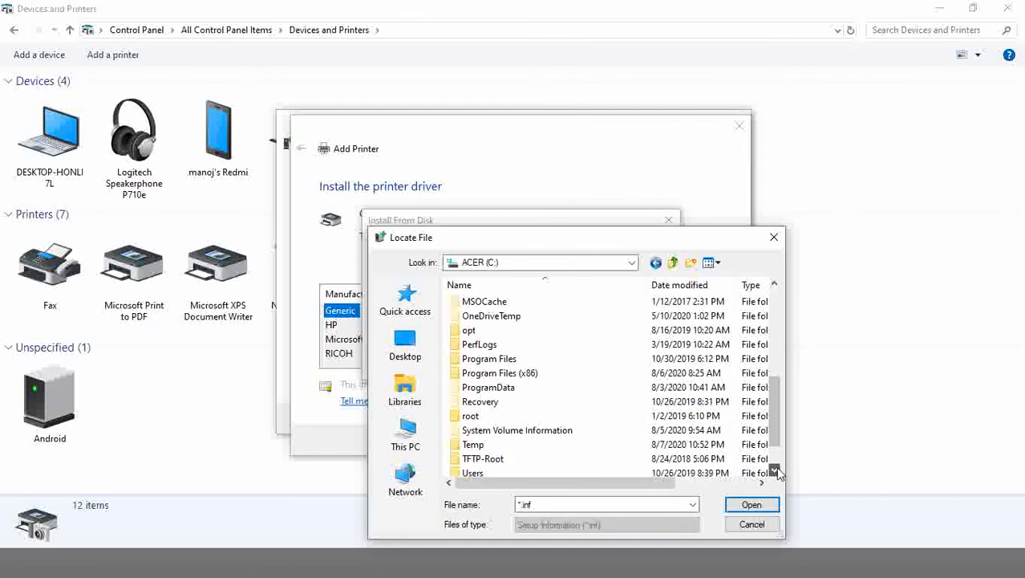
pyautogui.doubleClick(531, 447)
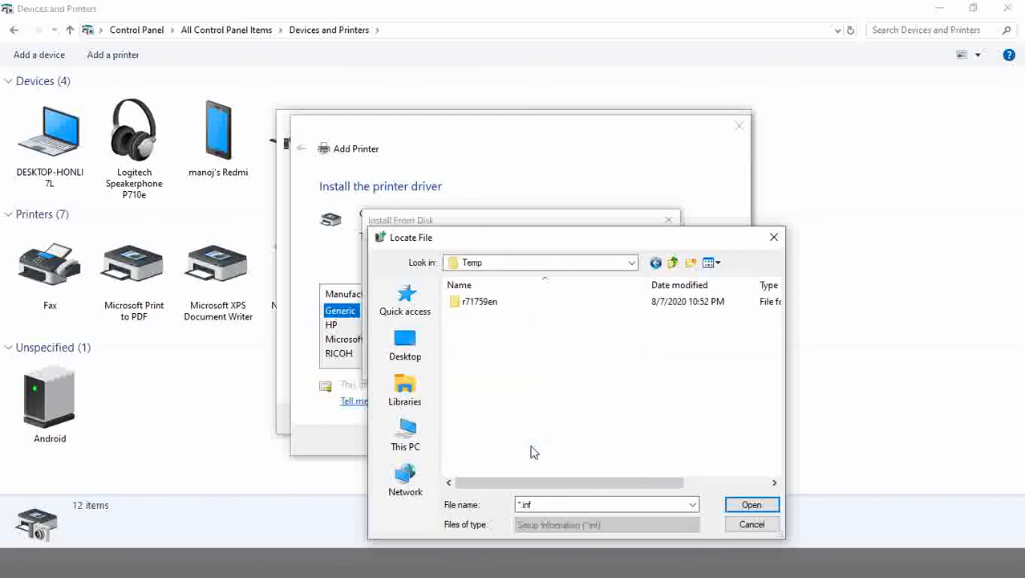
# Load the gxeg764 setup information file from the r71759en\DISK1 folder as the driver source
pyautogui.click(505, 313)
pyautogui.doubleClick(505, 313)
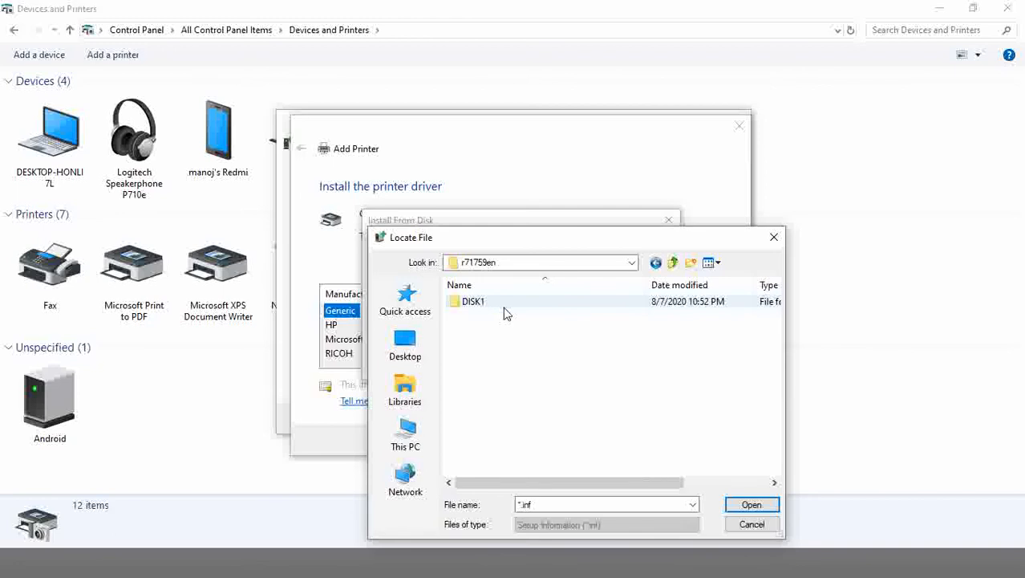
pyautogui.doubleClick(505, 309)
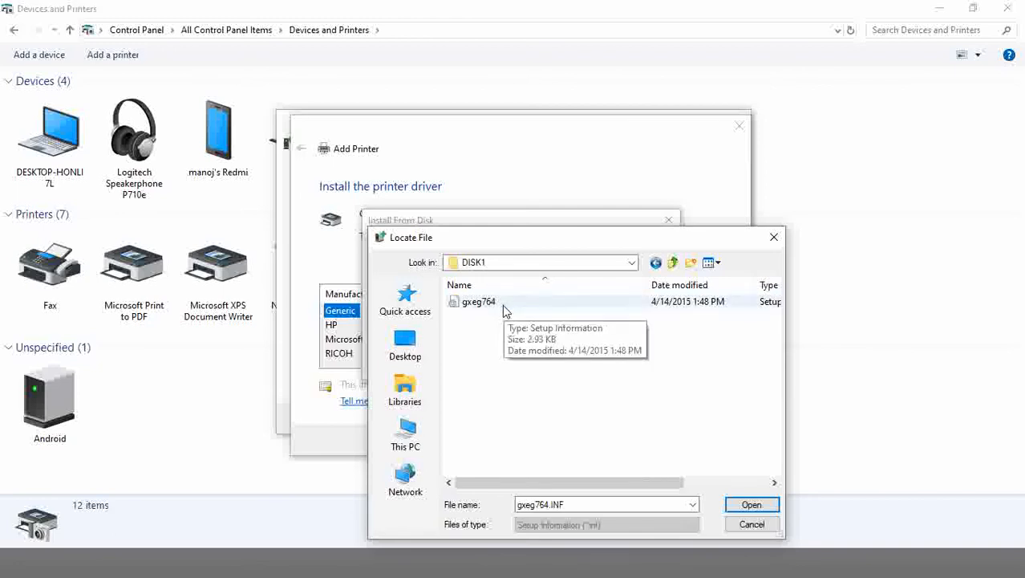
pyautogui.click(503, 306)
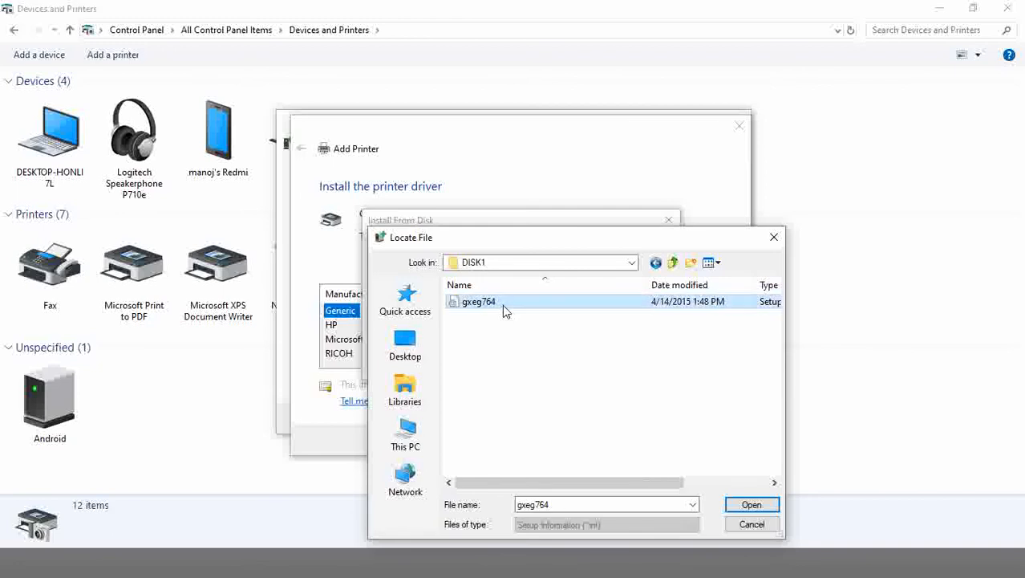
pyautogui.click(752, 504)
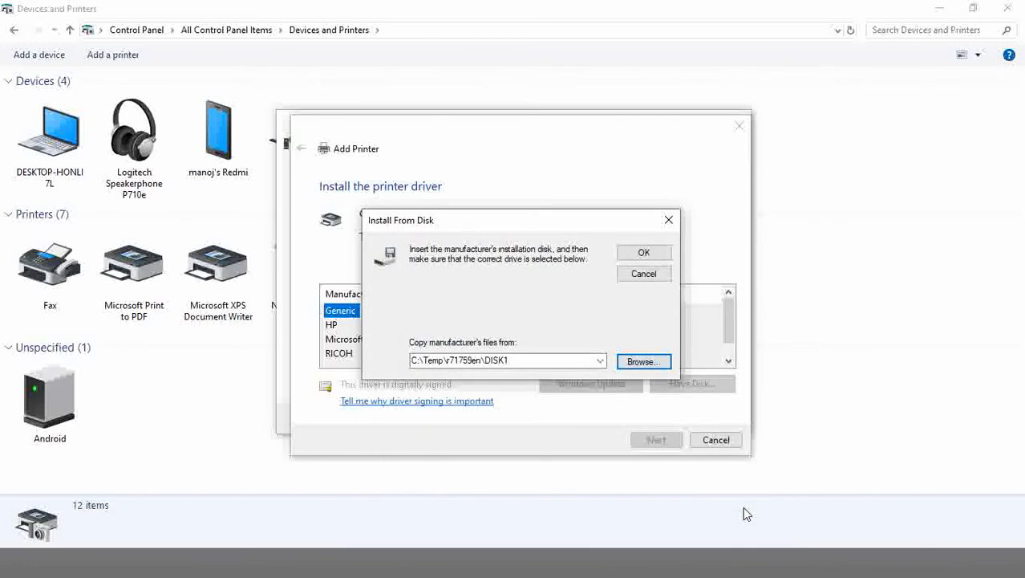
pyautogui.click(643, 254)
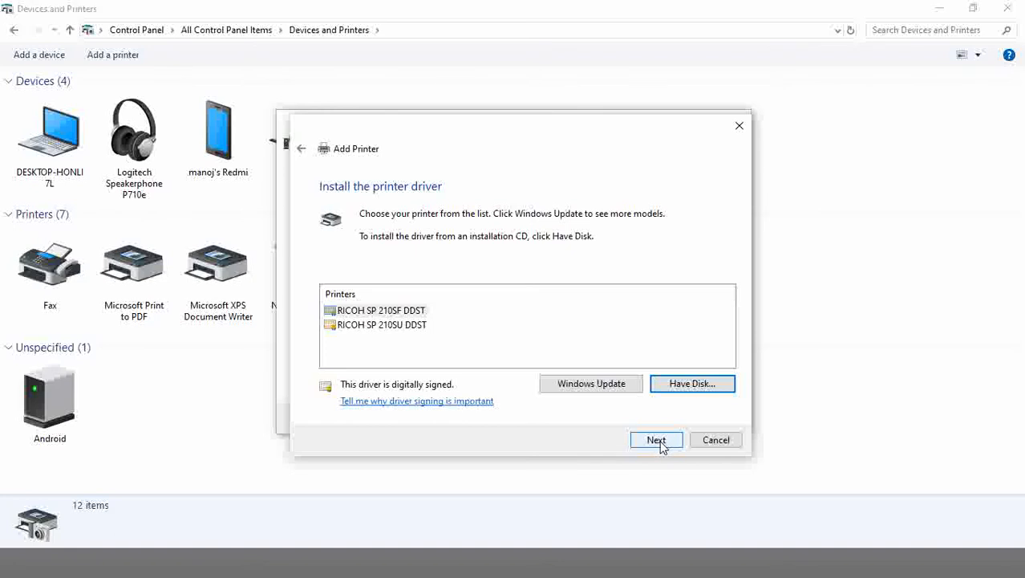
# Install the RICOH SP 210SF DDST driver and accept RICOH SP 210SF DDST as the printer name
pyautogui.click(385, 314)
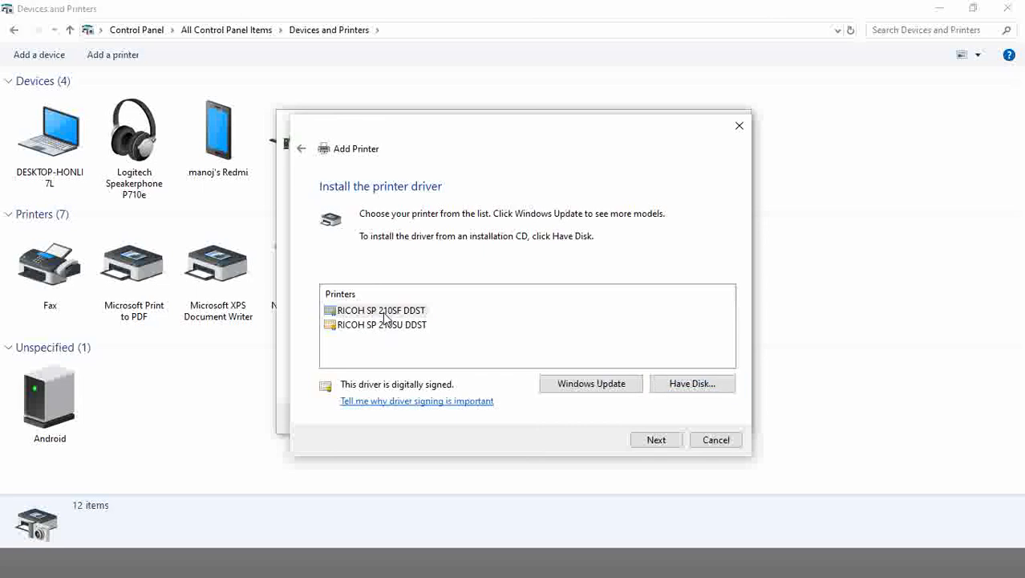
pyautogui.click(385, 317)
pyautogui.click(663, 442)
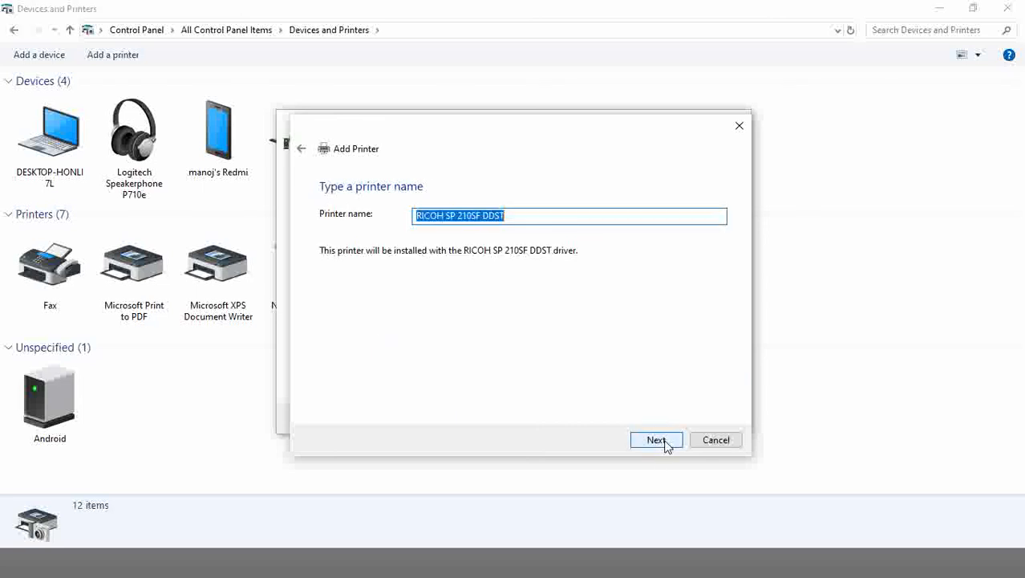
pyautogui.click(657, 442)
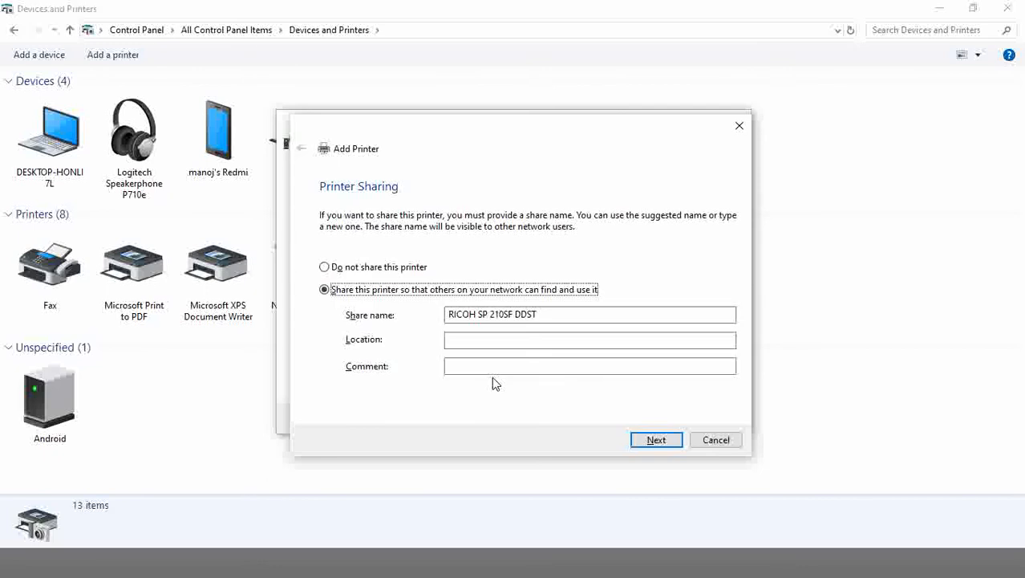
# Choose not to share the printer and finish the wizard with it set as the default printer
pyautogui.click(405, 274)
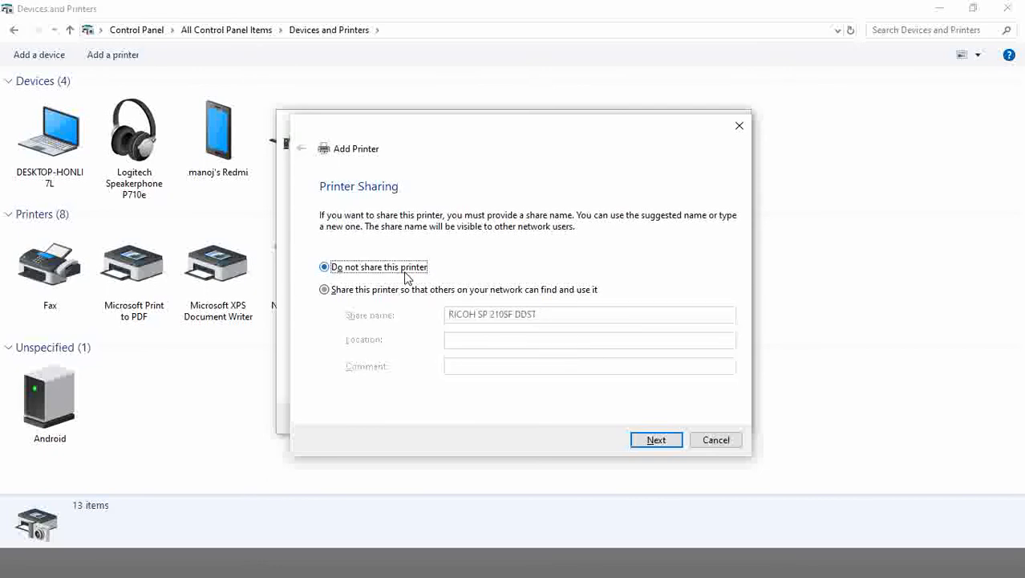
pyautogui.click(655, 441)
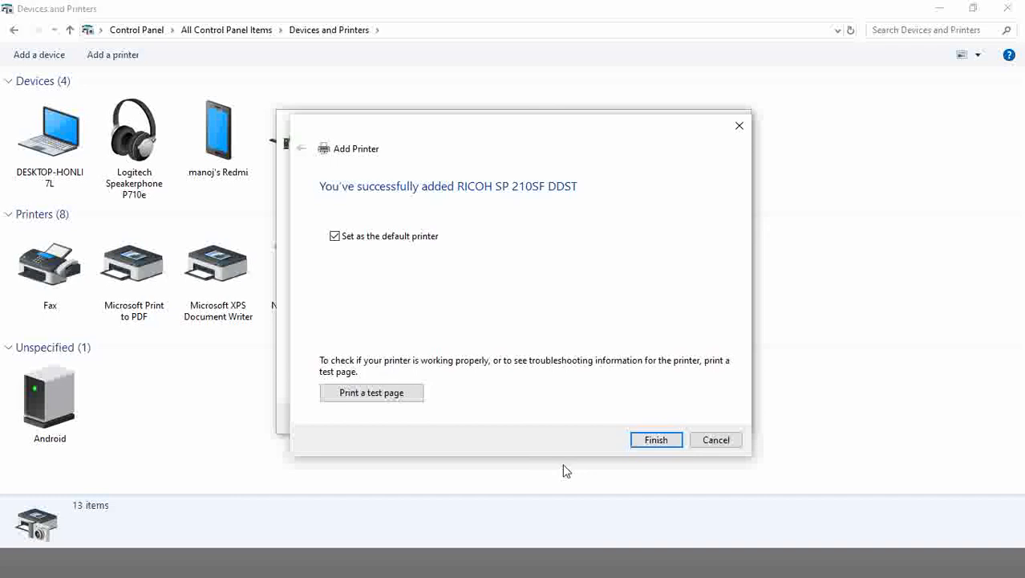
pyautogui.click(656, 440)
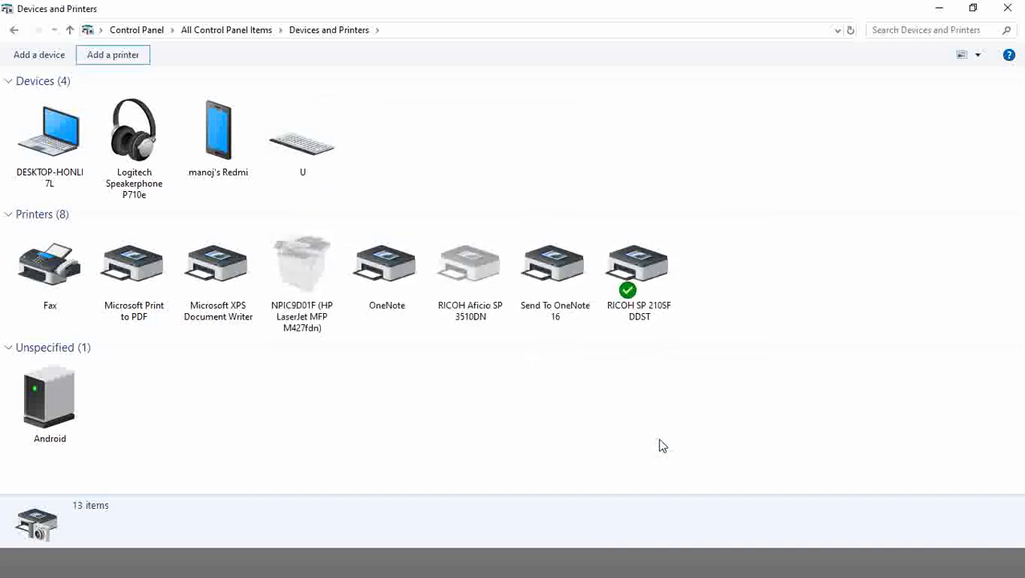
# Refresh the Devices and Printers list and select the RICOH SP 210SF DDST printer
pyautogui.rightClick(746, 315)
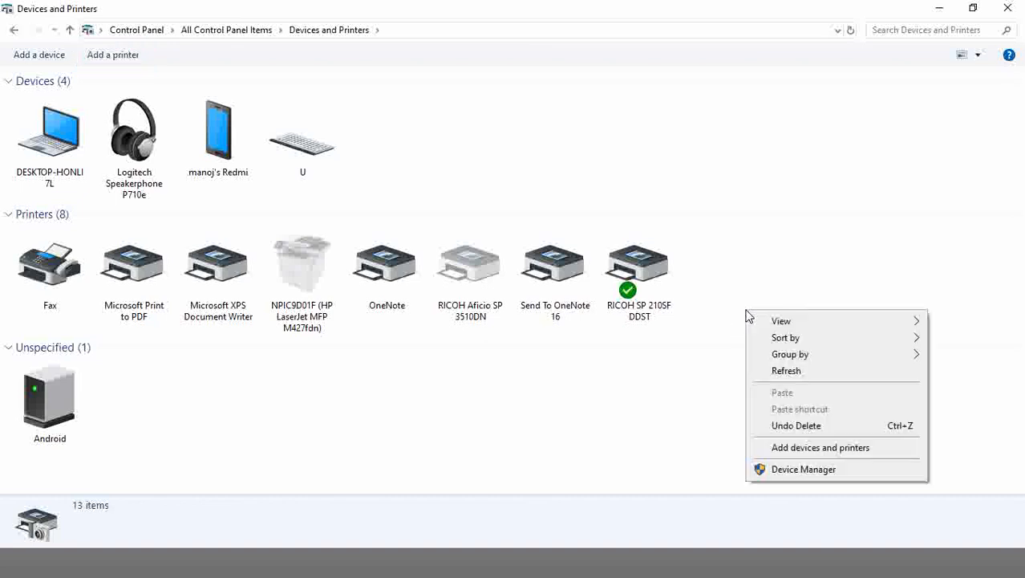
pyautogui.click(779, 374)
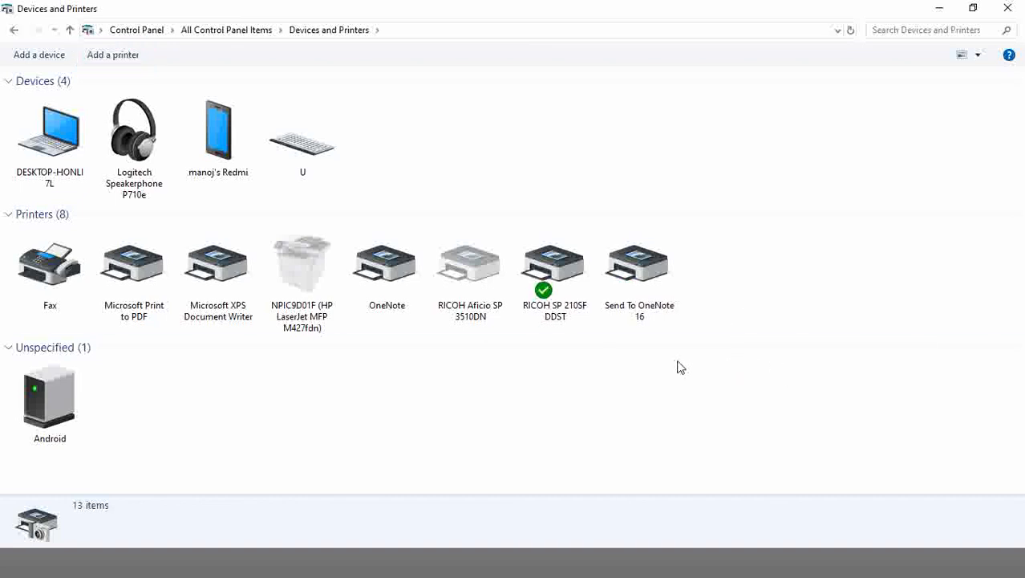
pyautogui.click(567, 309)
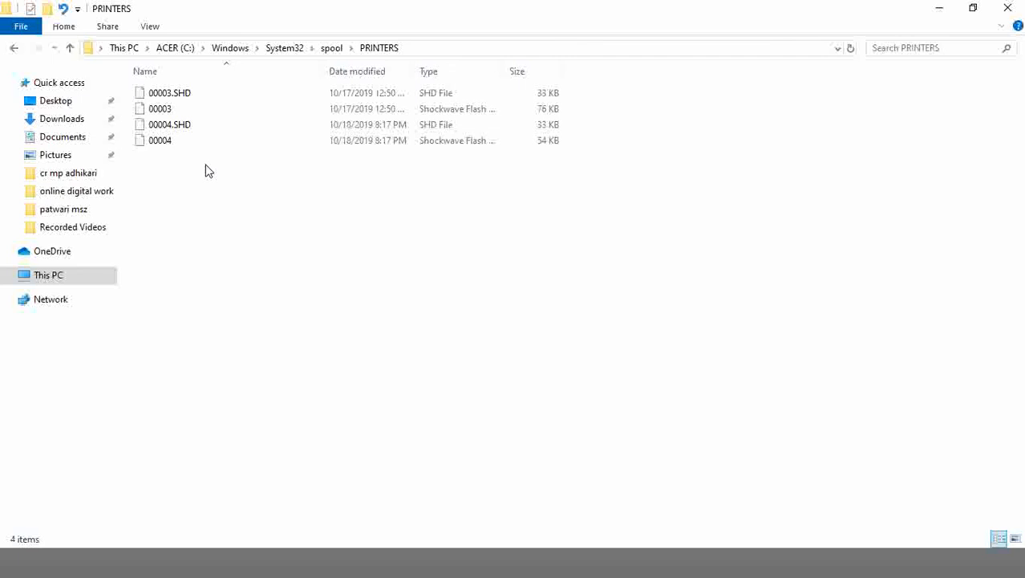
# Delete all files in the C:\Windows\System32\spool\PRINTERS folder in File Explorer
pyautogui.hotkey('ctrl', 'a')
pyautogui.press('Delete')
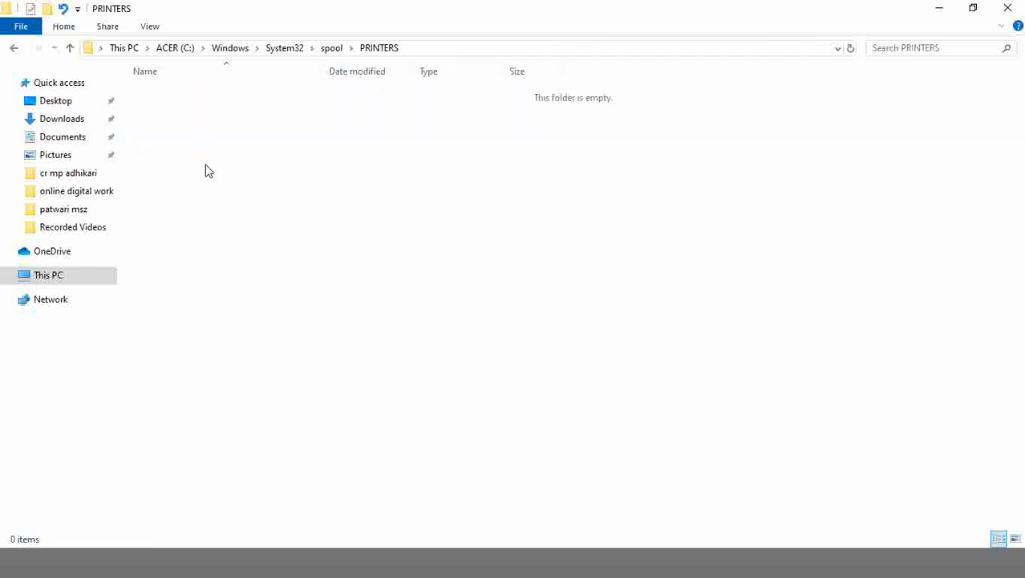